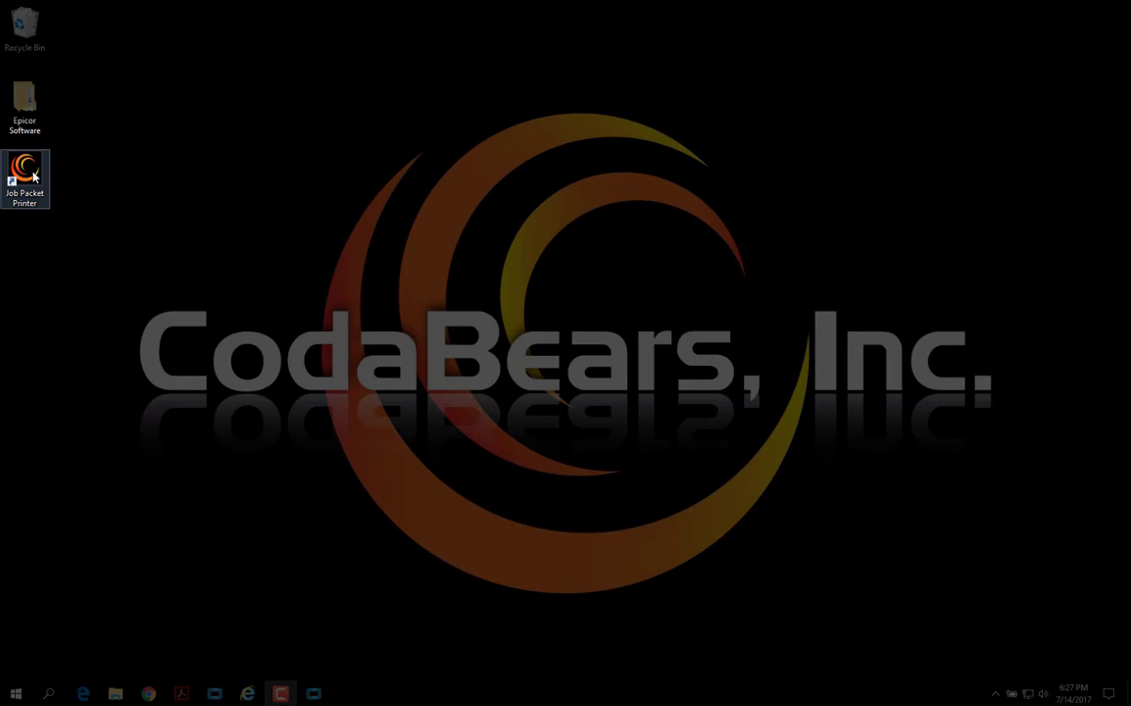
Step: Launch Job Packet Printer and enter Epicor server dev-101400, instance e101train, user and password
double_click(24, 174)
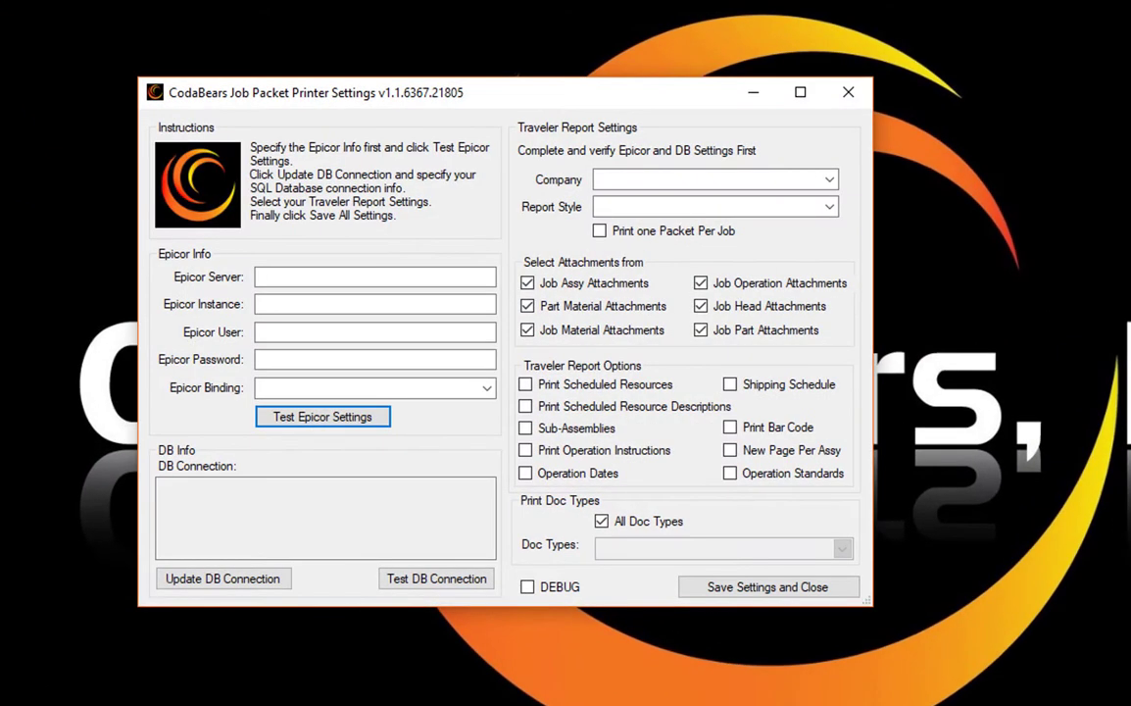
click(297, 278)
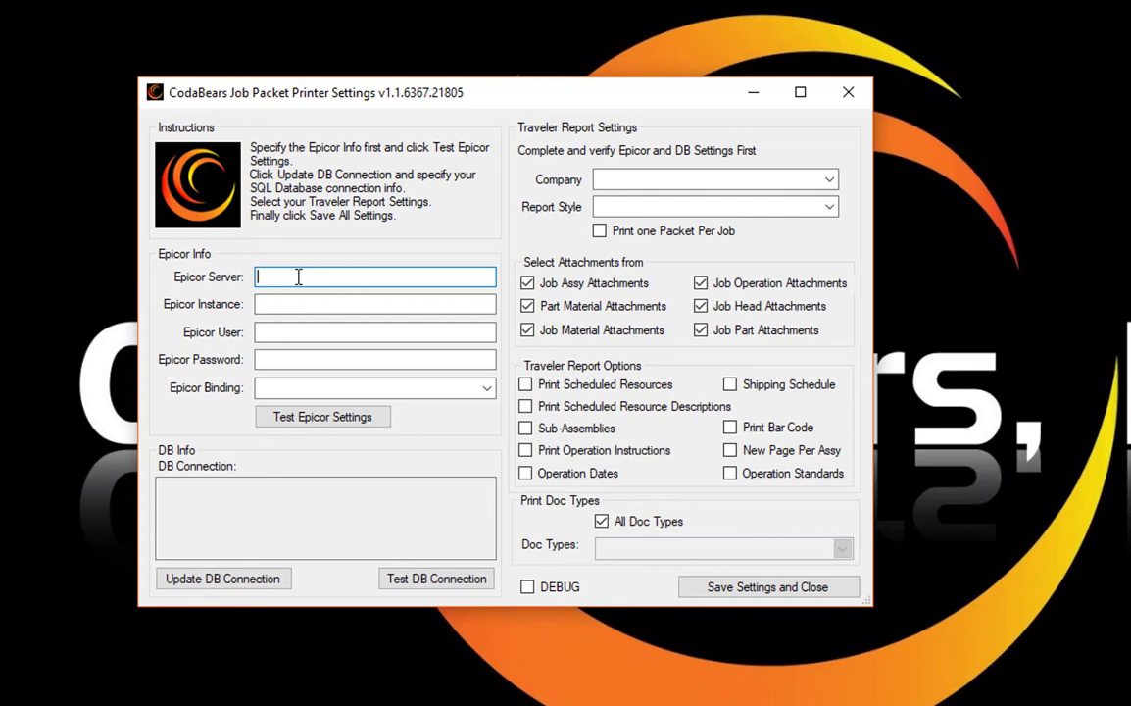
text(dev-101400)
key(Tab)
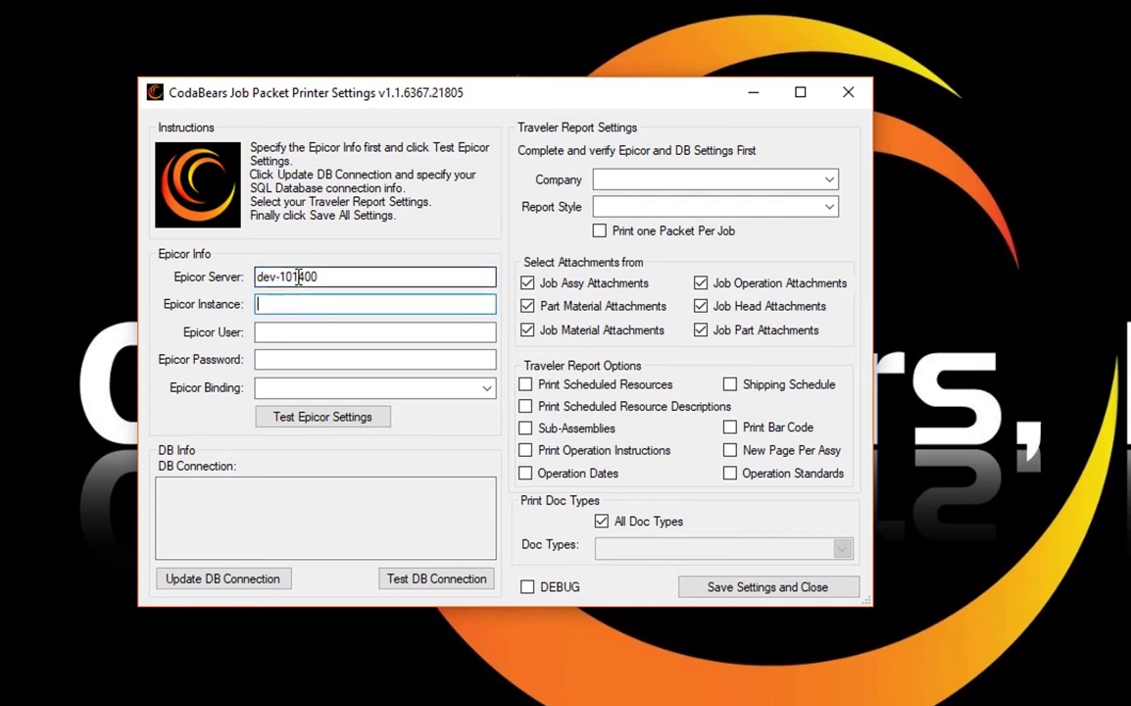
text(e101train)
key(Tab)
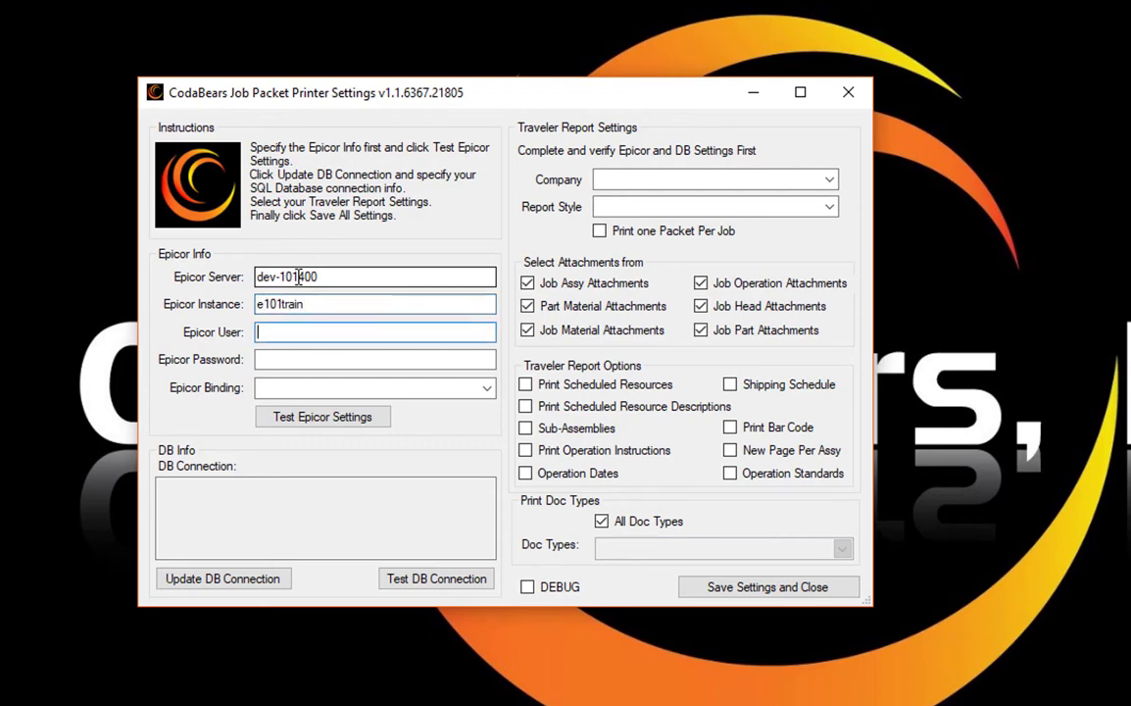
text(manager)
key(Tab)
text(manager)
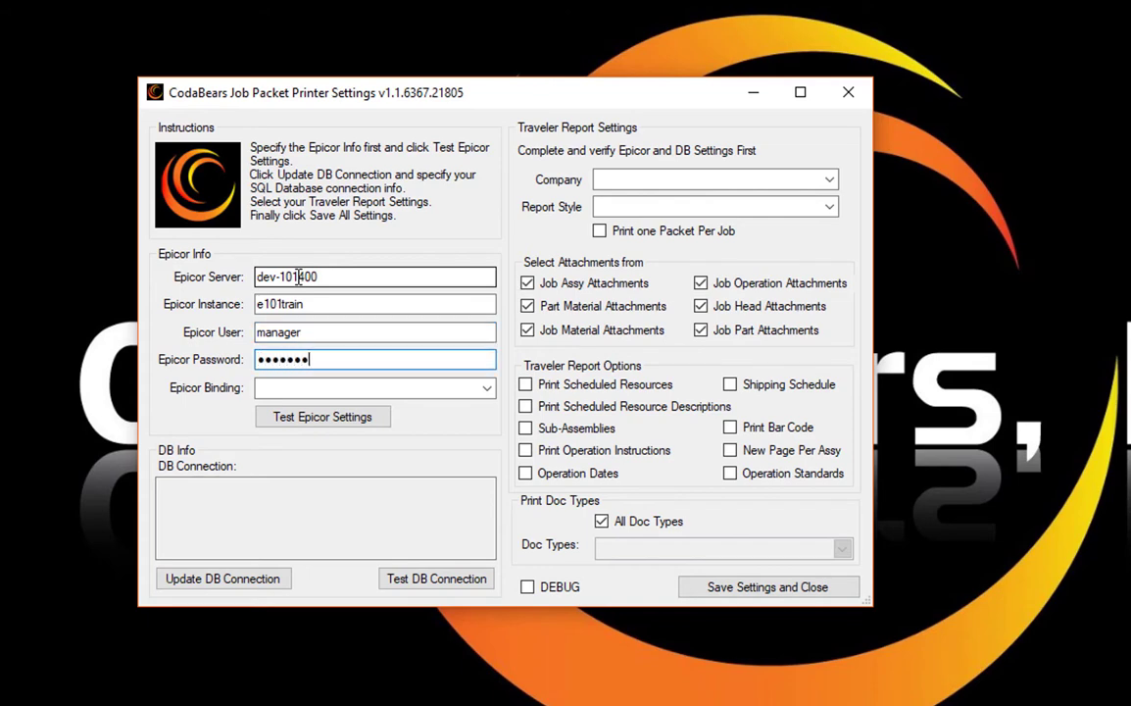
Step: Choose the UsernameWindowsChannel binding and confirm the Epicor connection test succeeds
key(Tab)
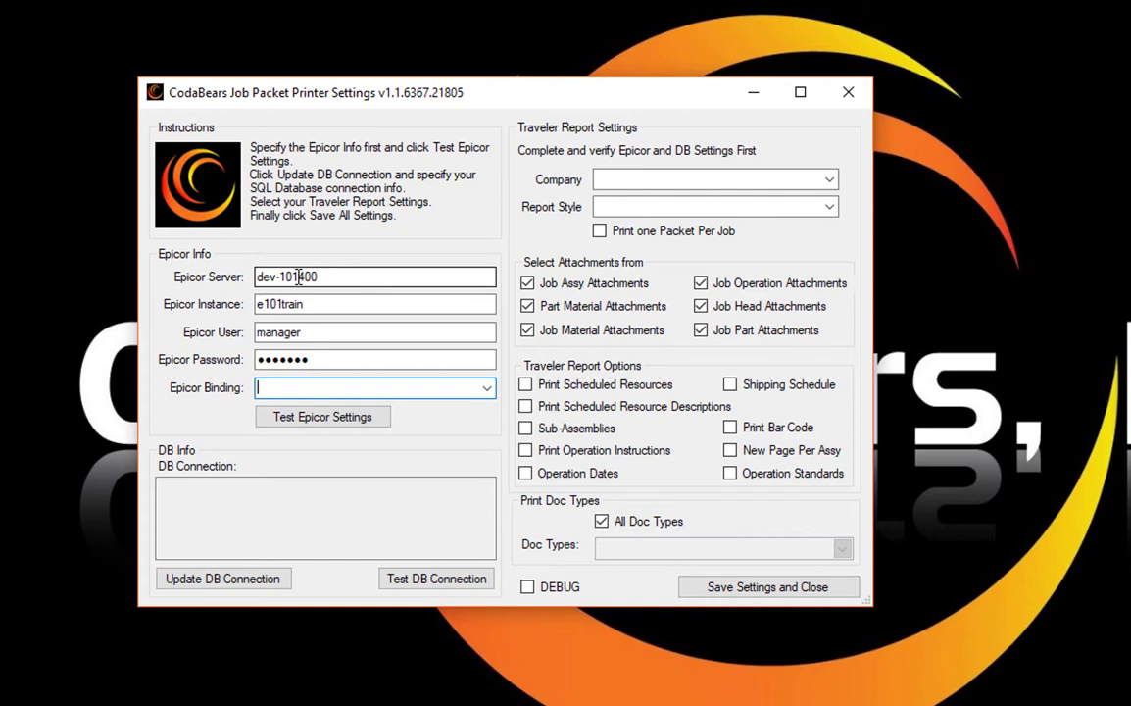
key(alt+Down)
key(Down)
key(Tab)
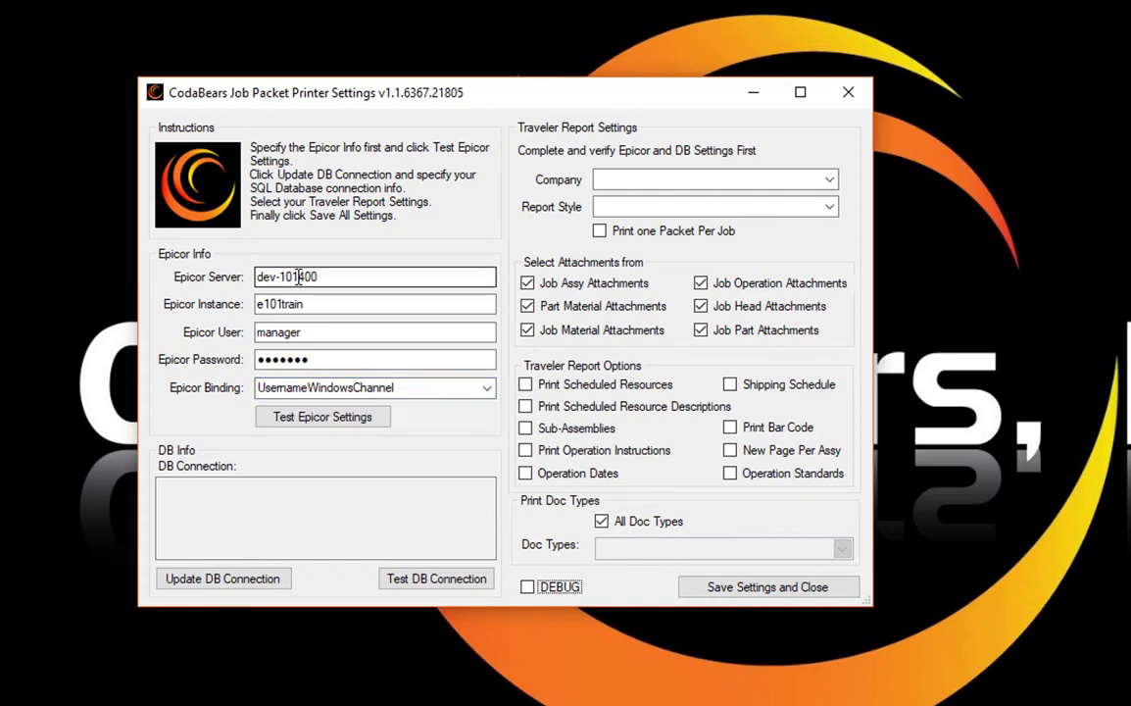
click(332, 420)
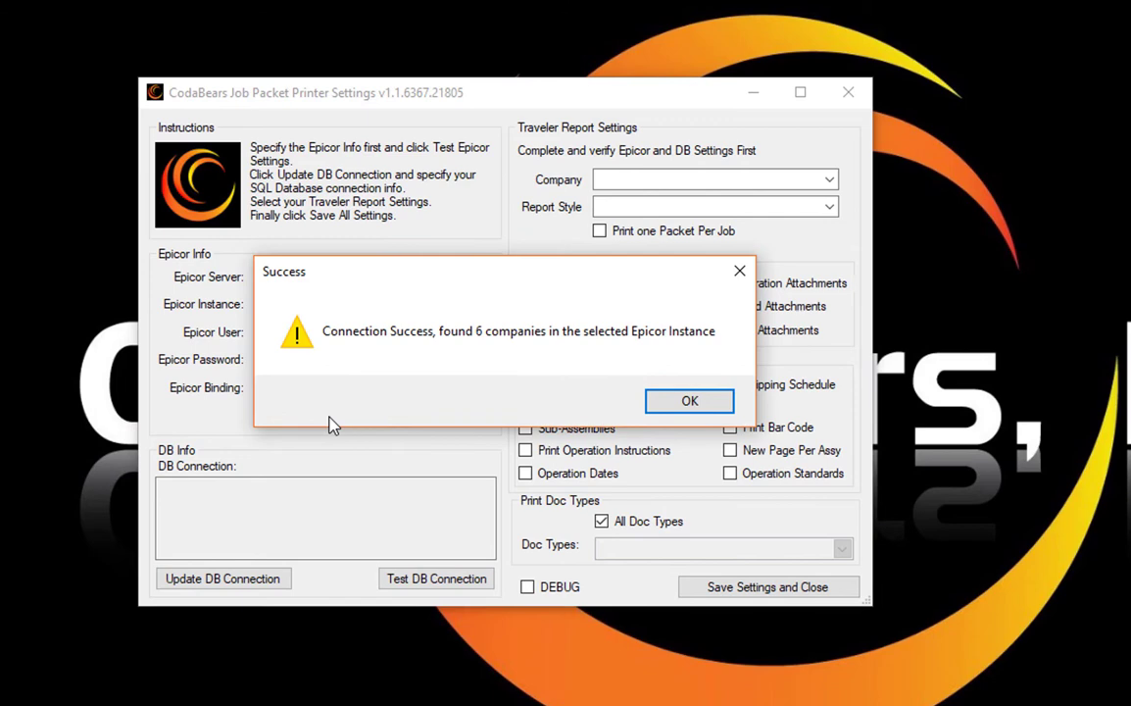
key(Return)
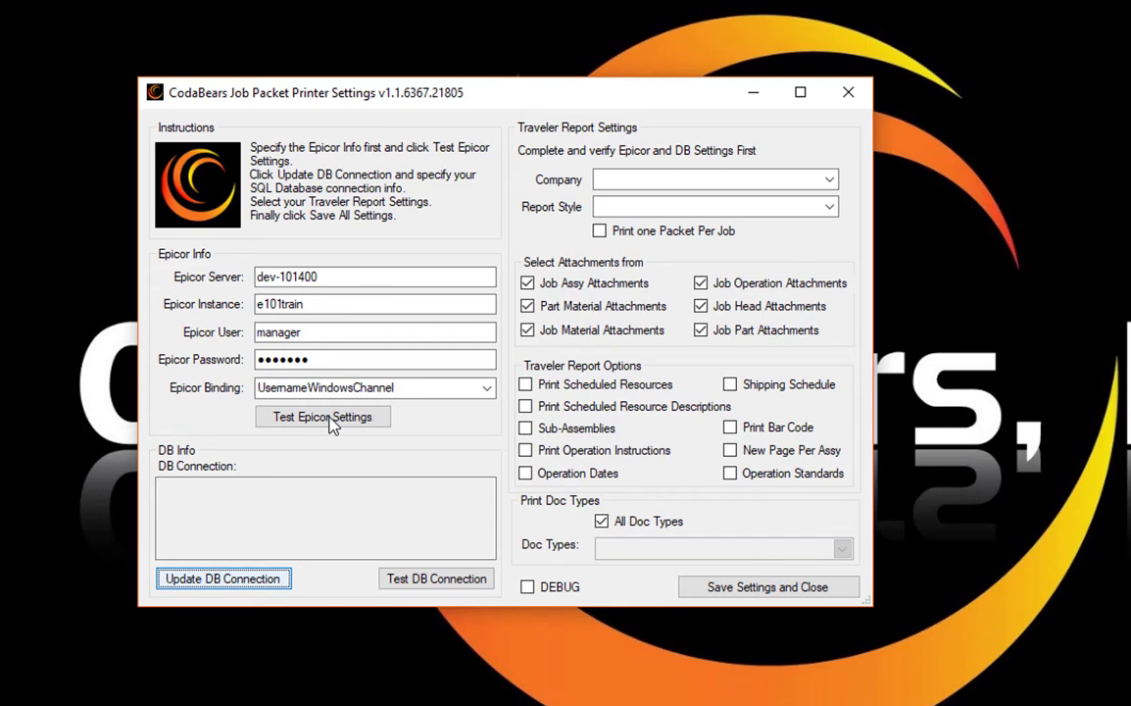
Step: Point the DB connection at server e10-sql with database E101Train, test it, and accept
click(253, 585)
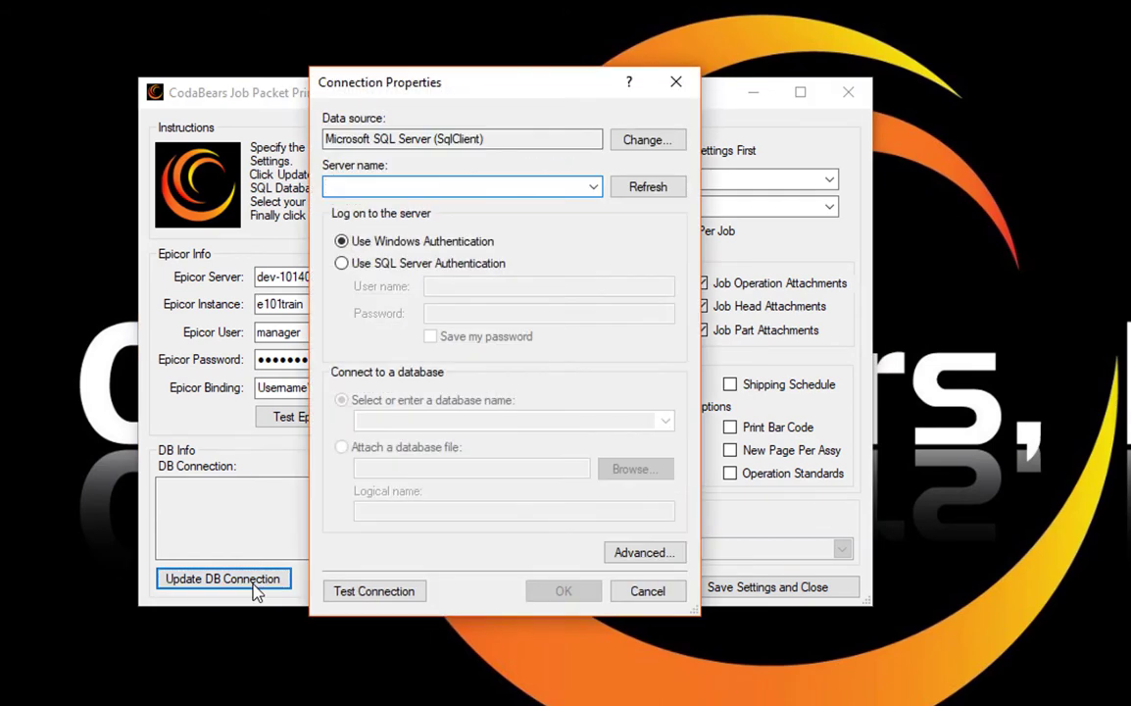
text(e10)
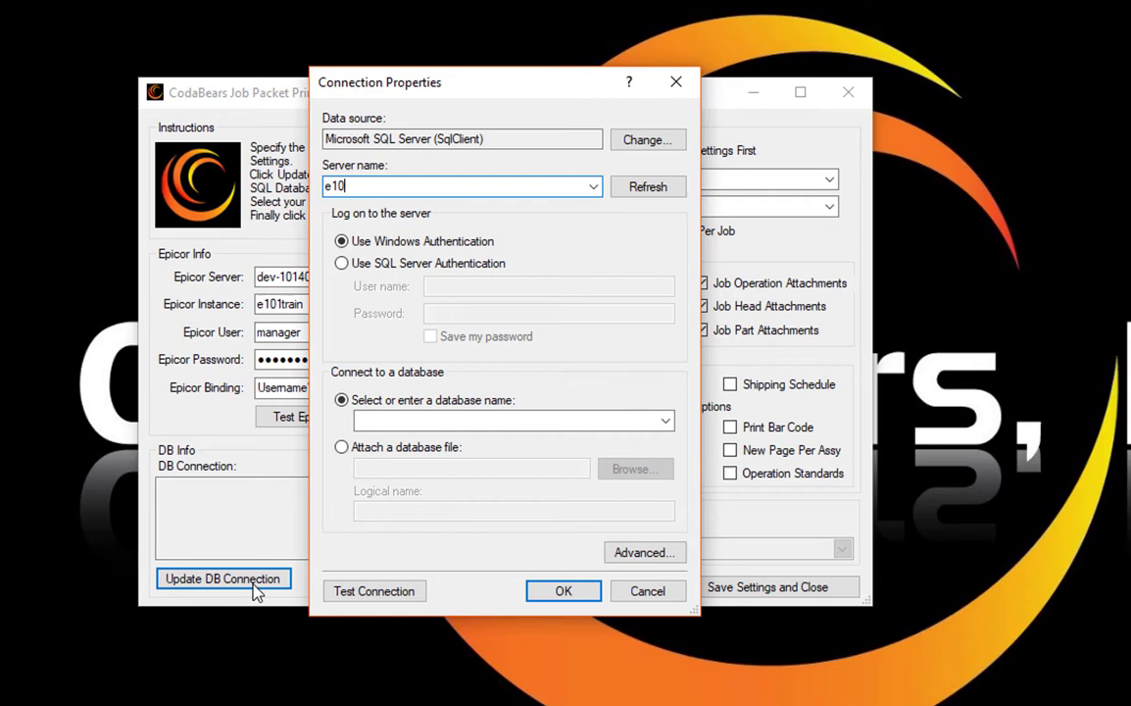
text(-sql)
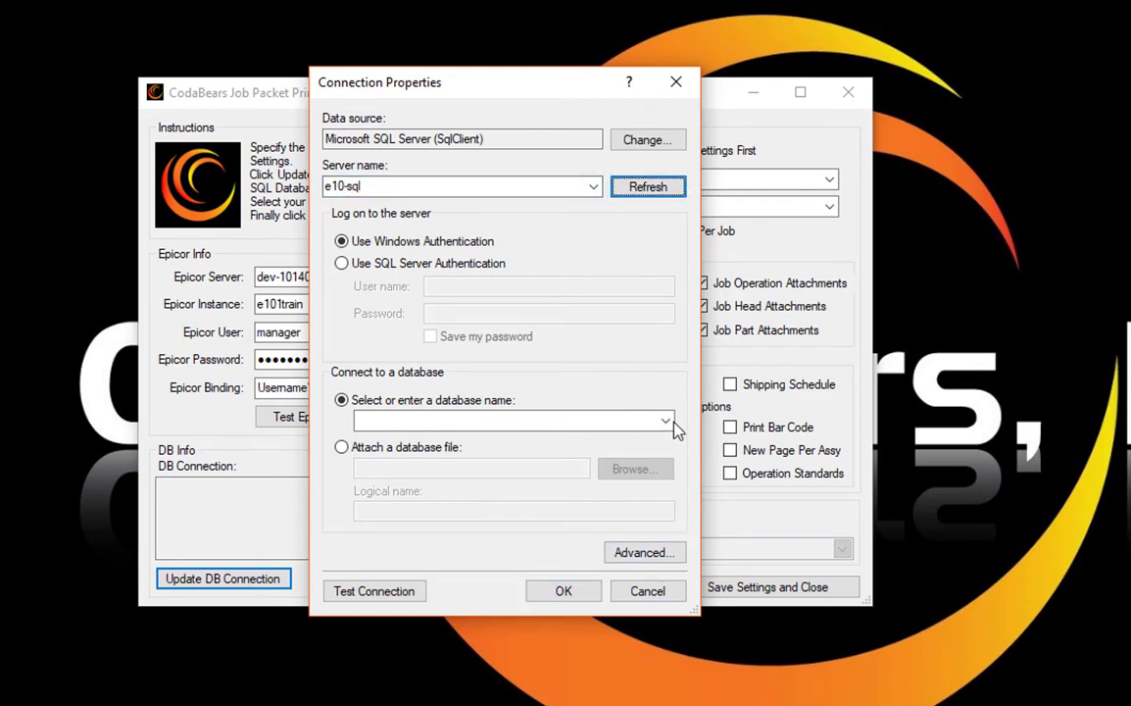
click(628, 421)
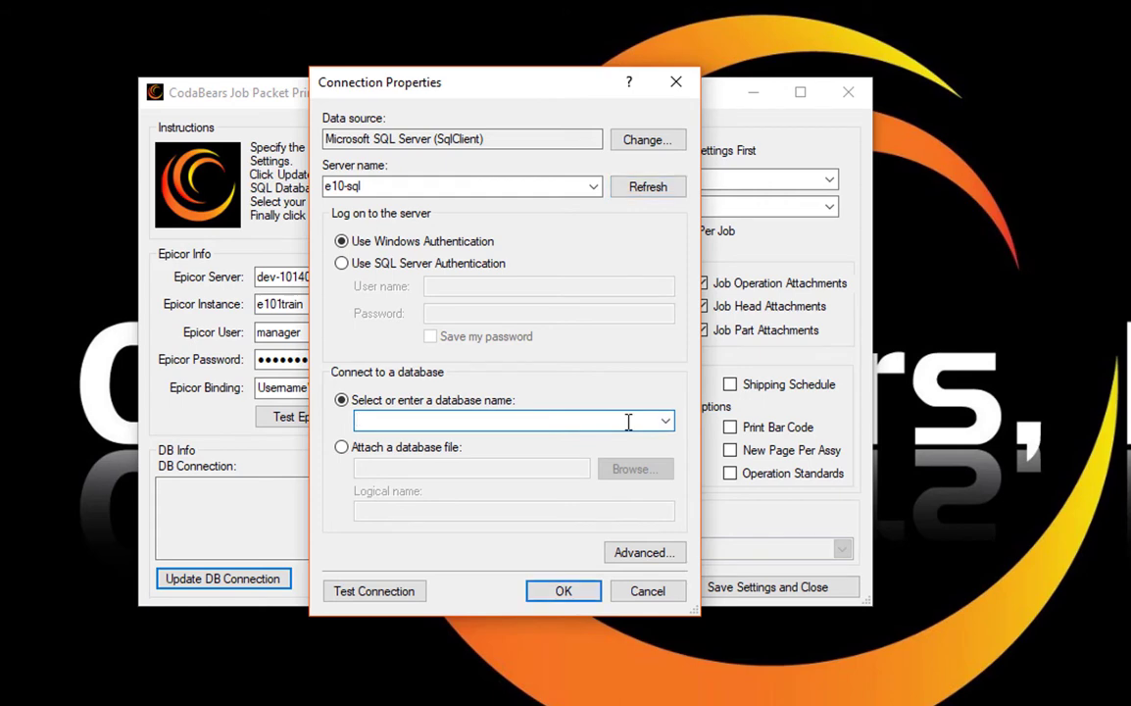
text(E101Train)
key(Tab)
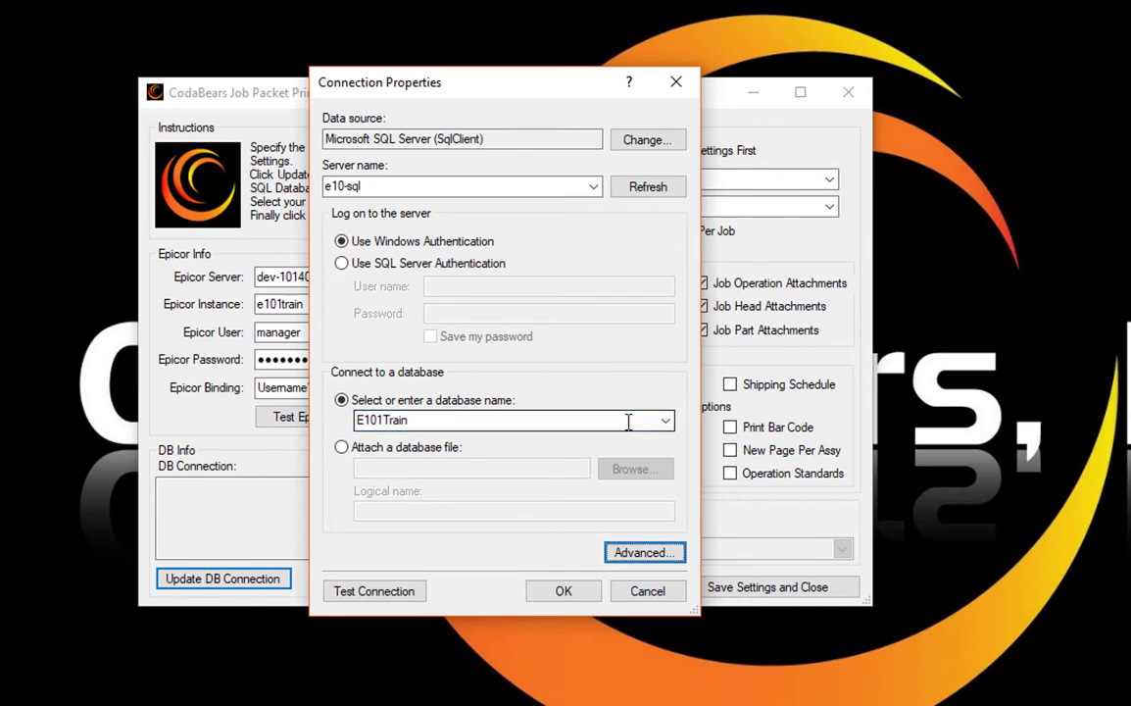
click(386, 593)
key(Return)
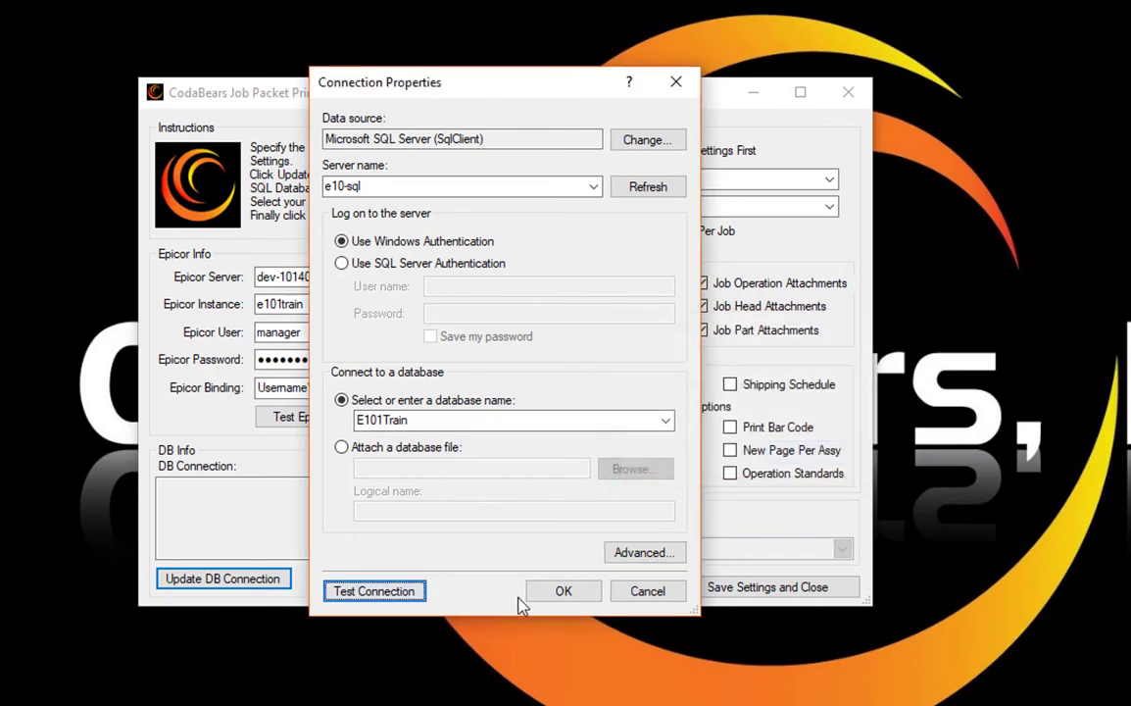
click(545, 595)
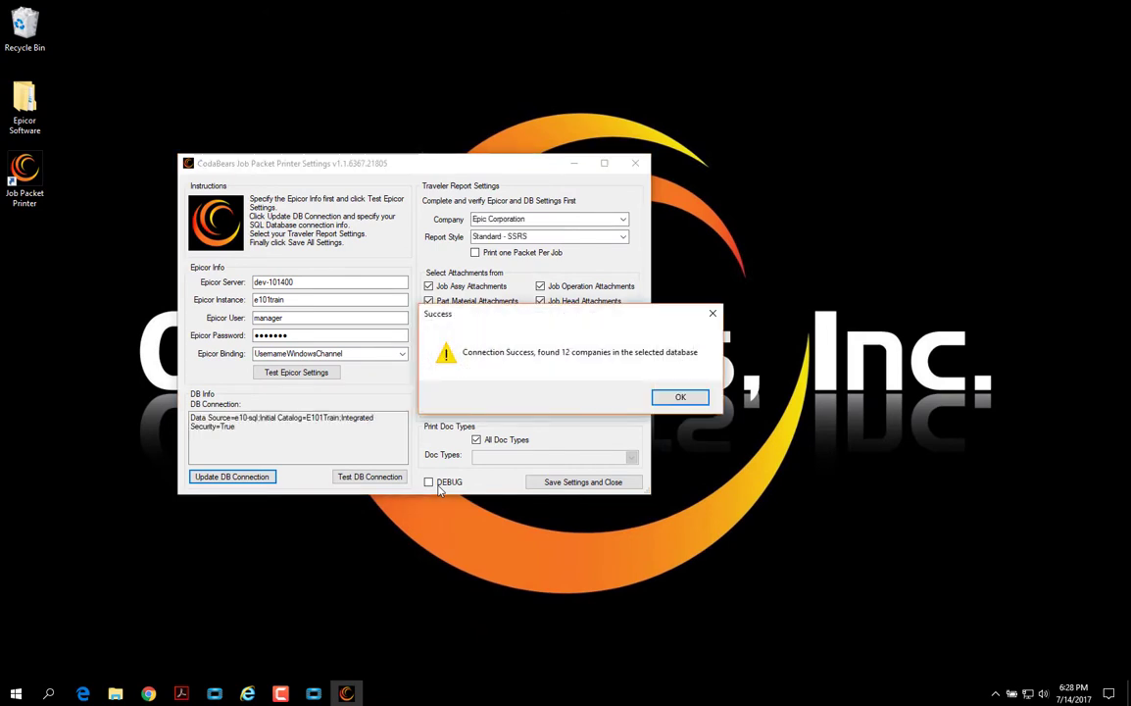
Step: Dismiss the connection success message and select Epicor Education as the traveler report company
key(Return)
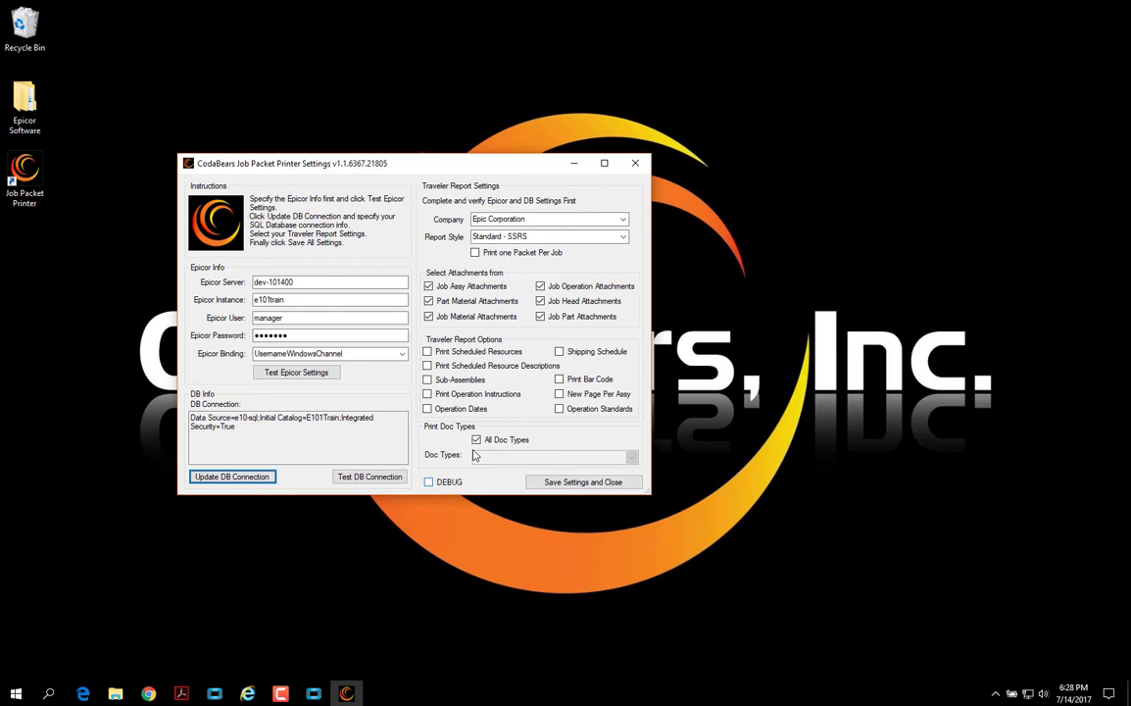
click(624, 219)
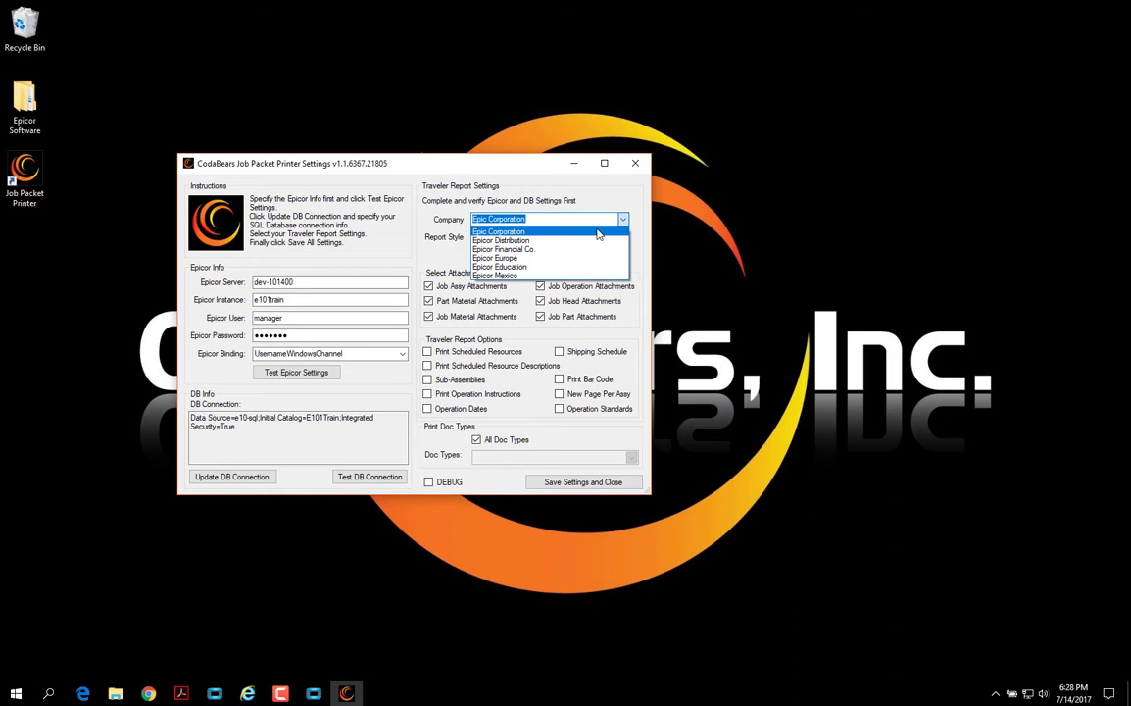
click(523, 267)
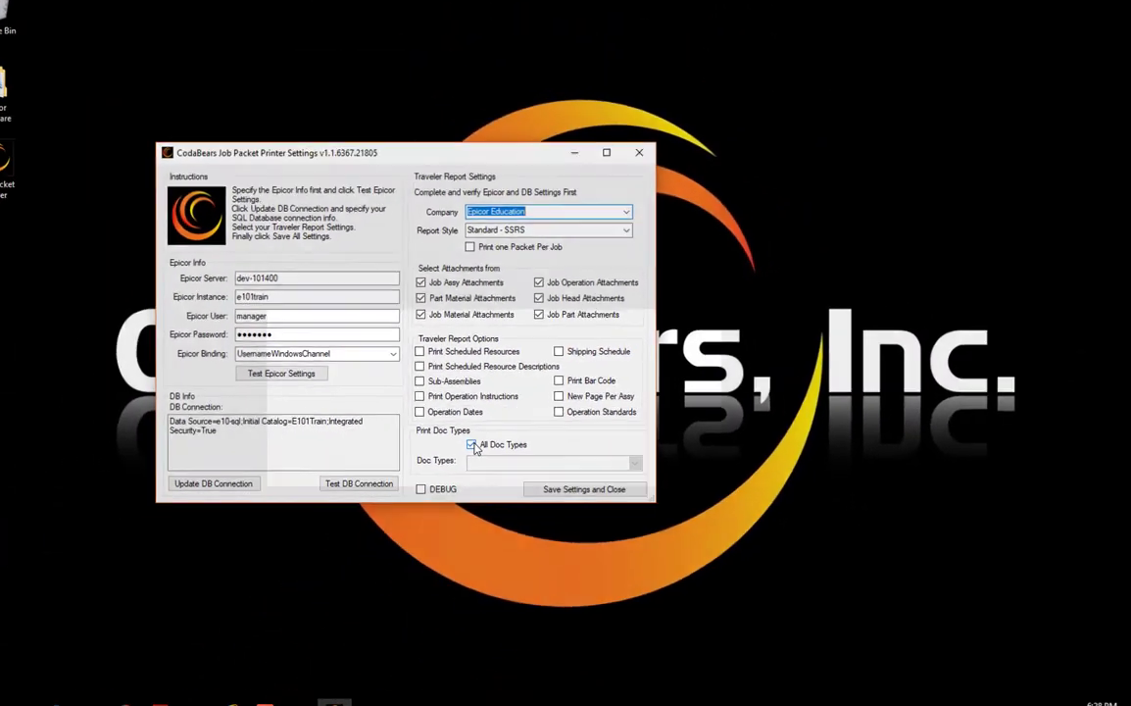
Step: Untick All Doc Types and include only PDF - pdf documents in the packet
click(478, 440)
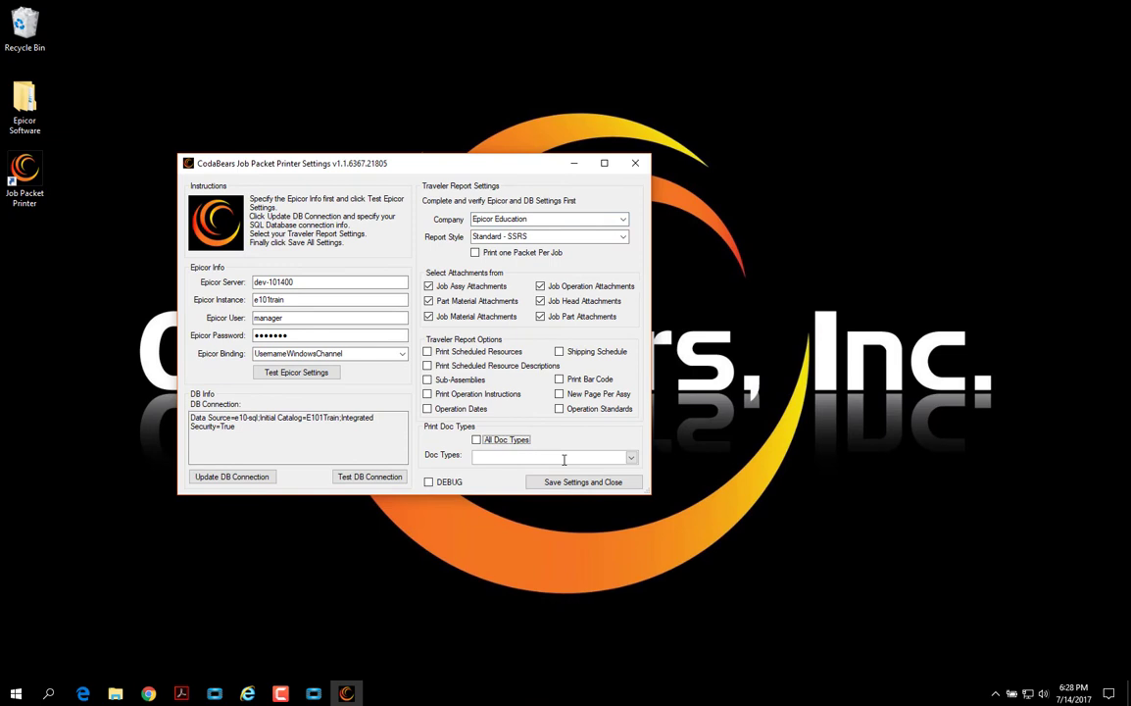
click(615, 457)
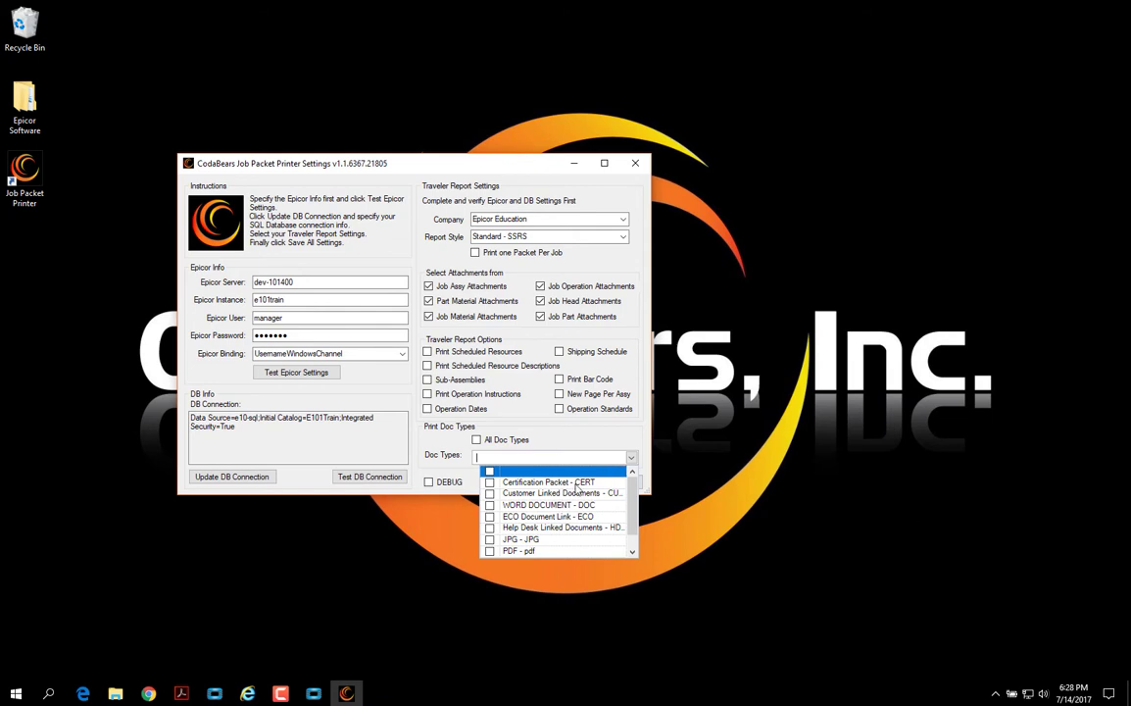
click(491, 552)
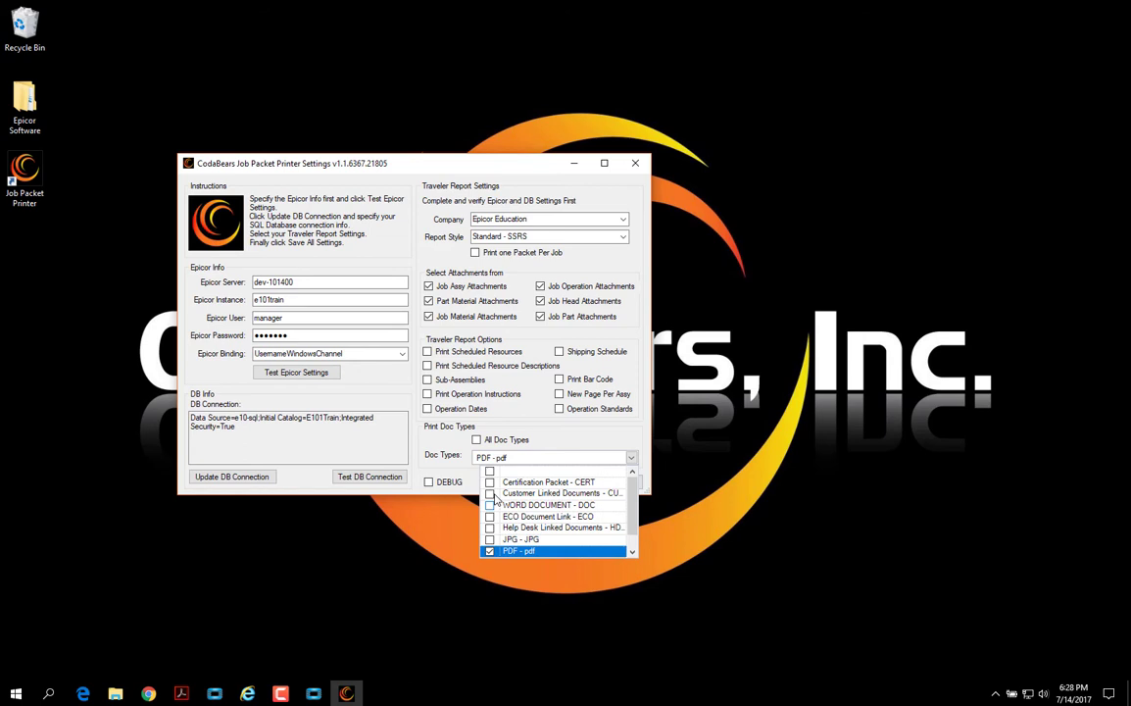
click(559, 457)
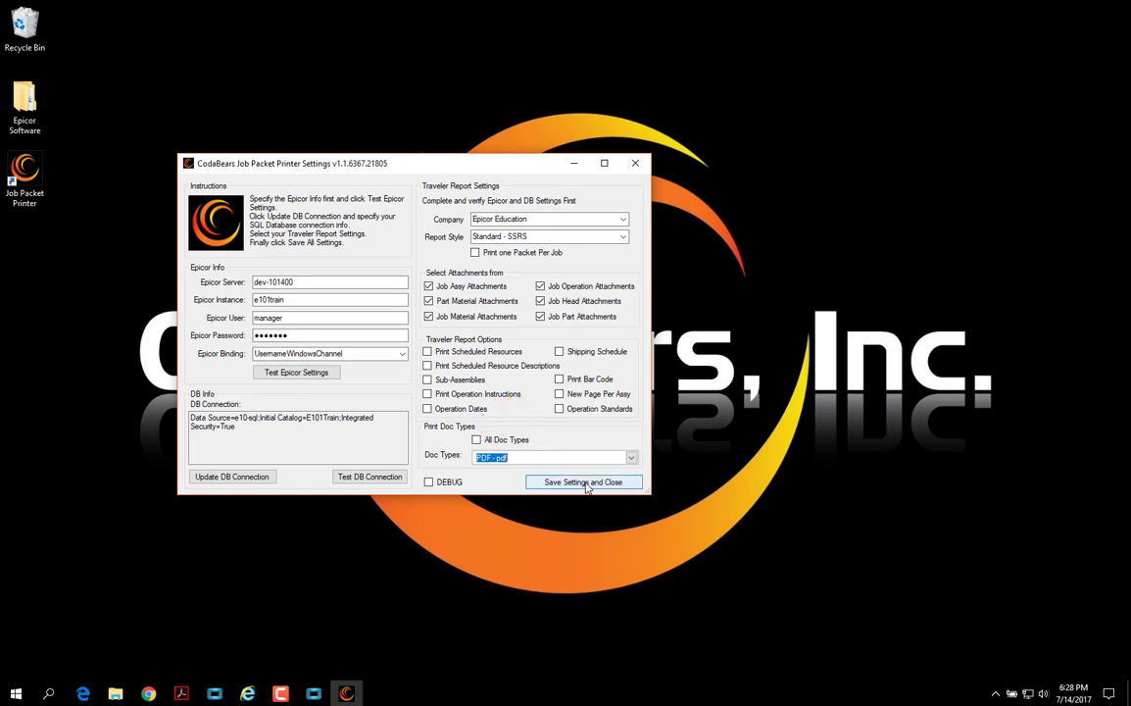
Step: Save and close the settings, then reopen them and save and close again
click(586, 482)
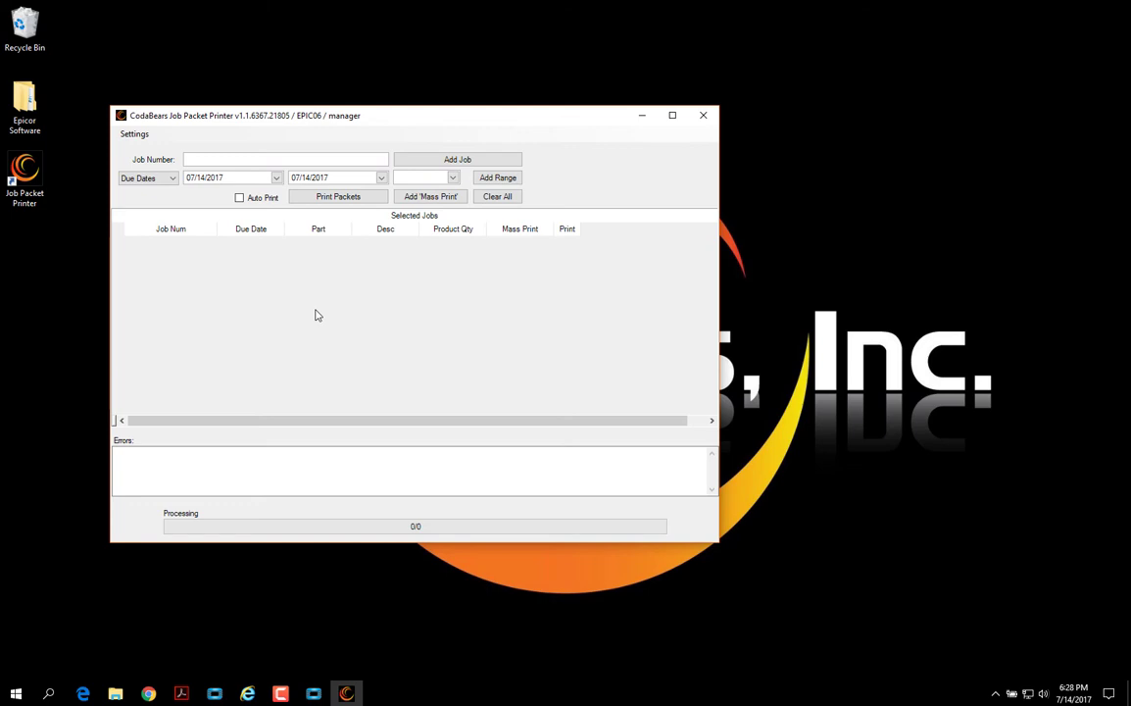
click(135, 134)
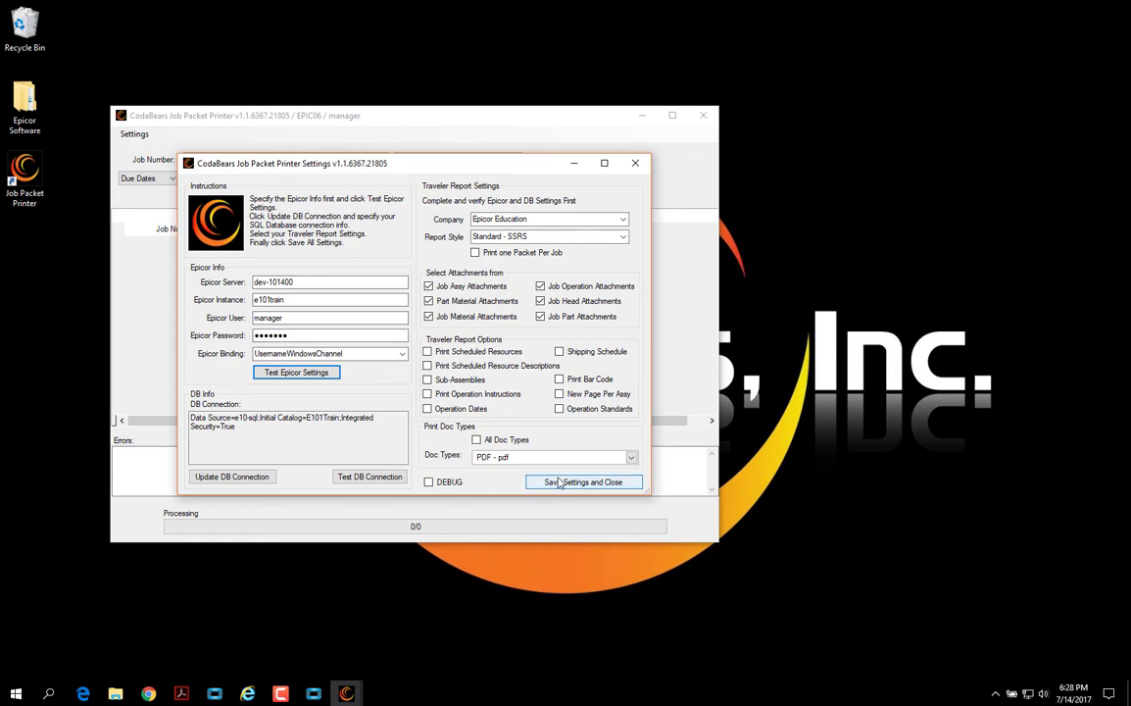
click(560, 482)
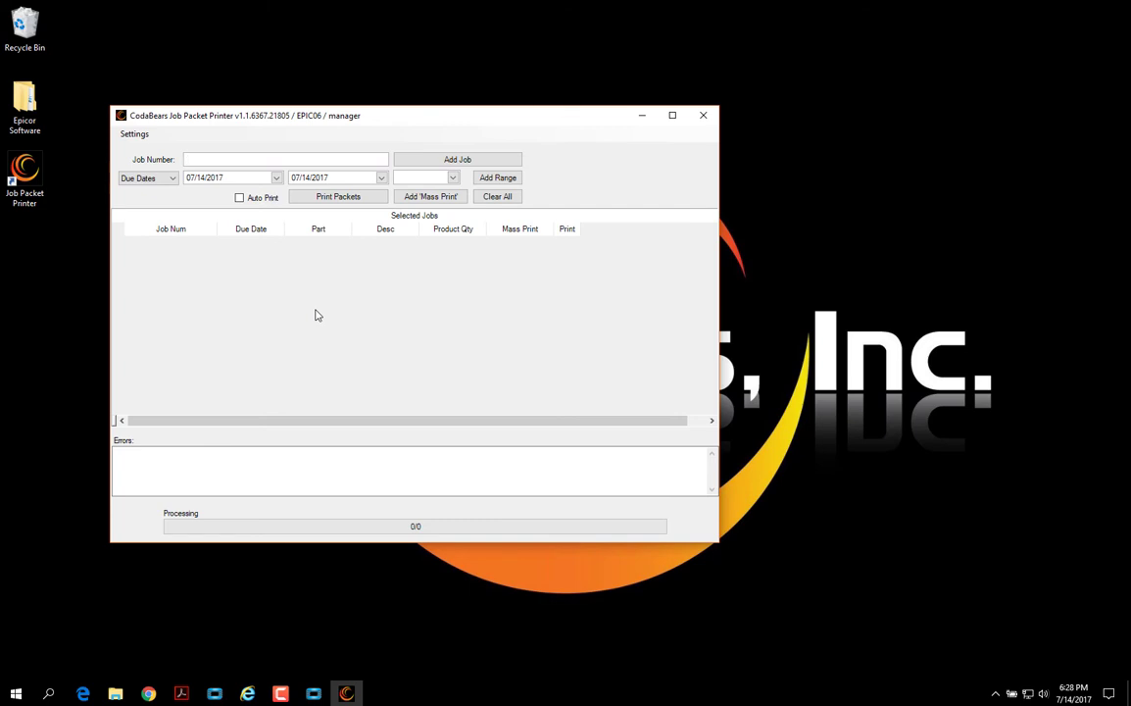
Step: Add job number 2493 and expand its row to show attached documents and print flags
text(2493)
click(441, 162)
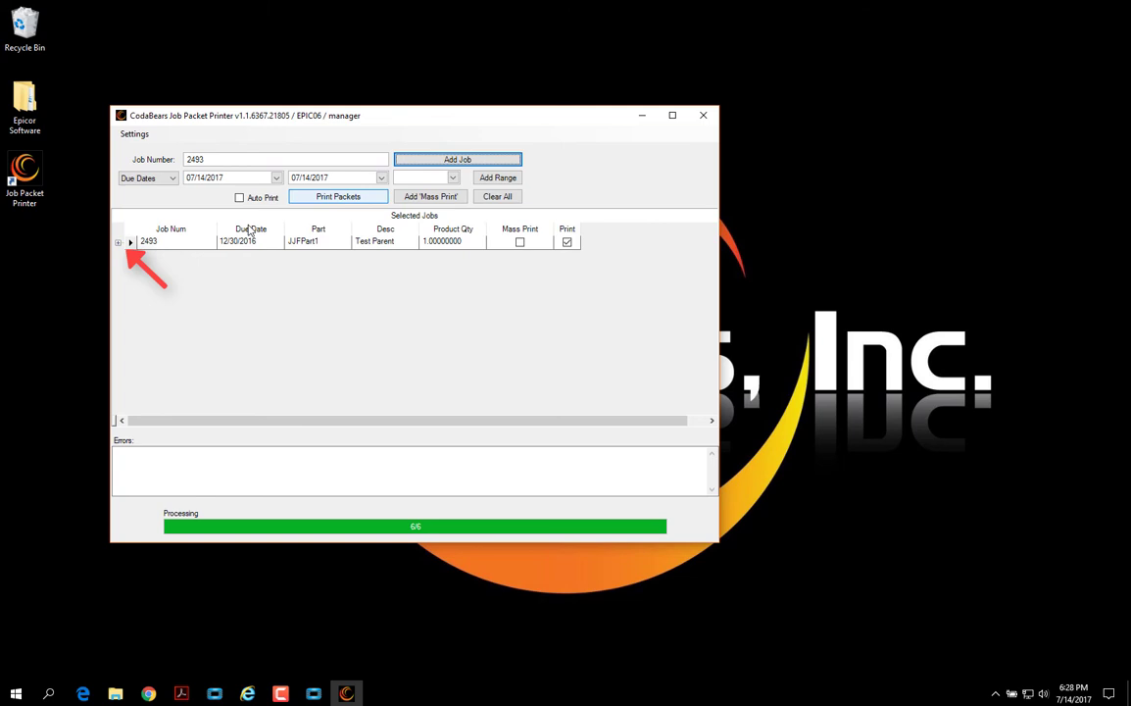
click(117, 243)
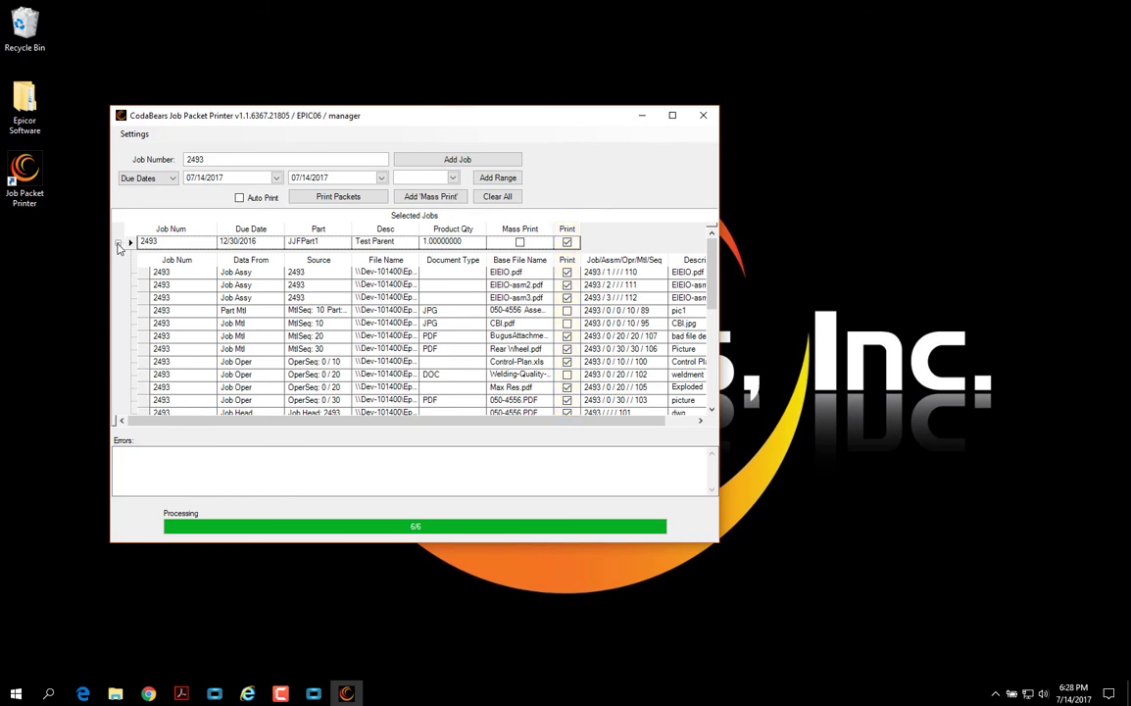
click(172, 180)
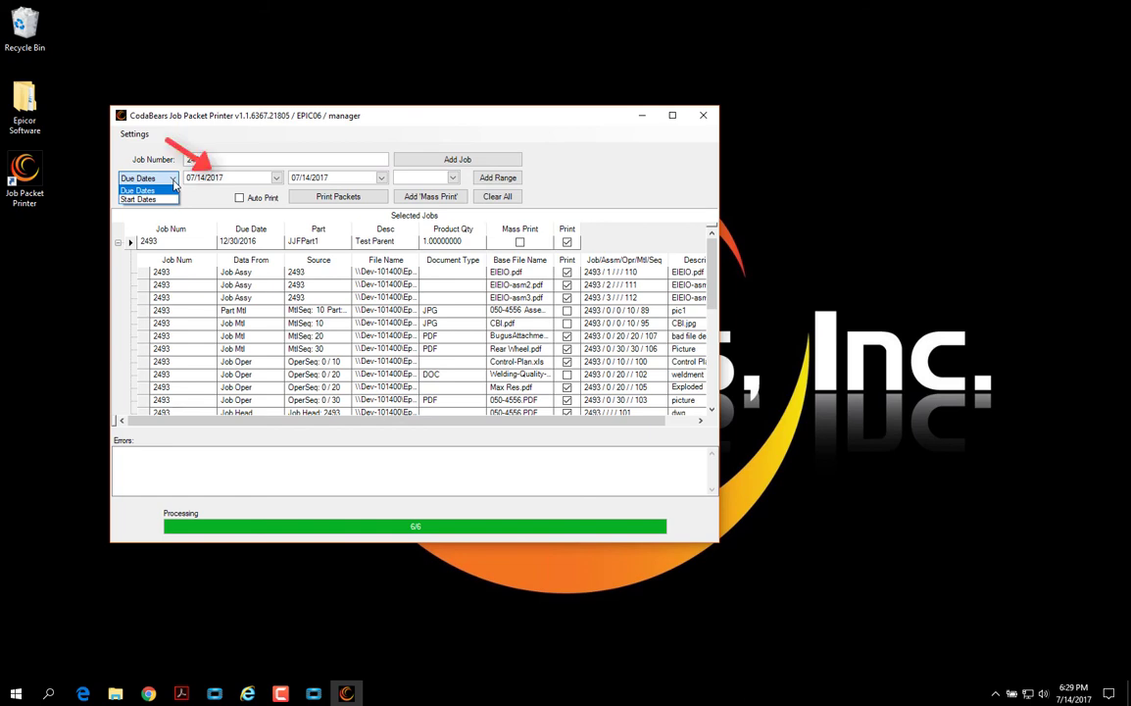
click(173, 181)
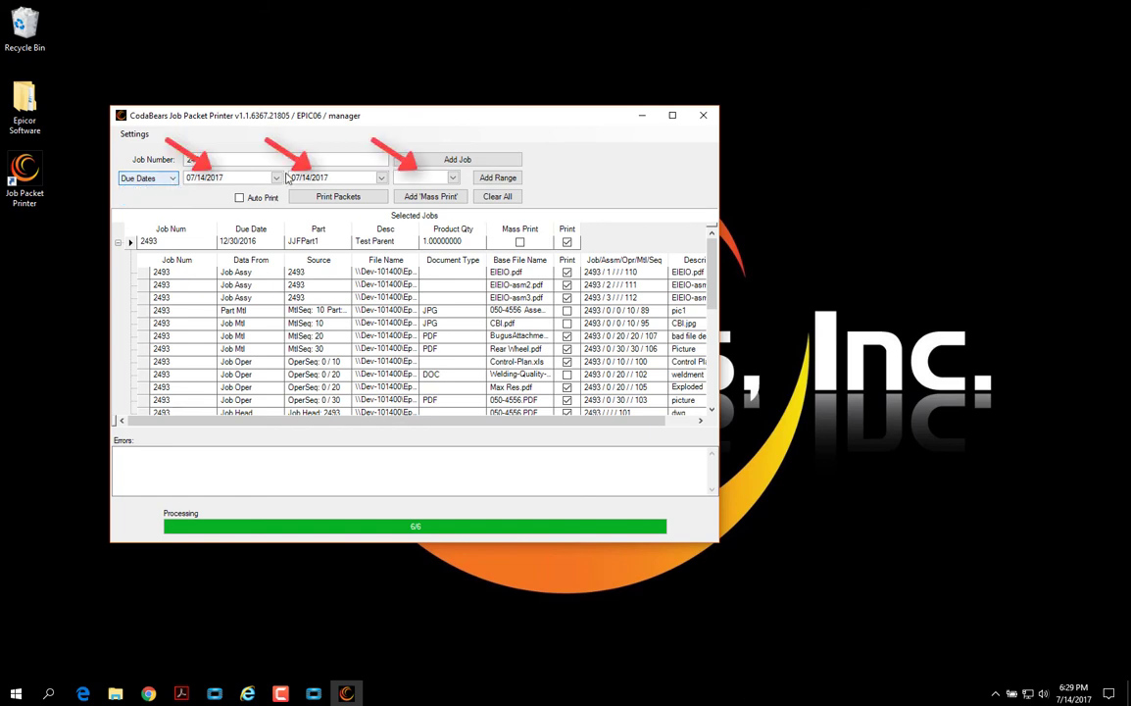
click(454, 181)
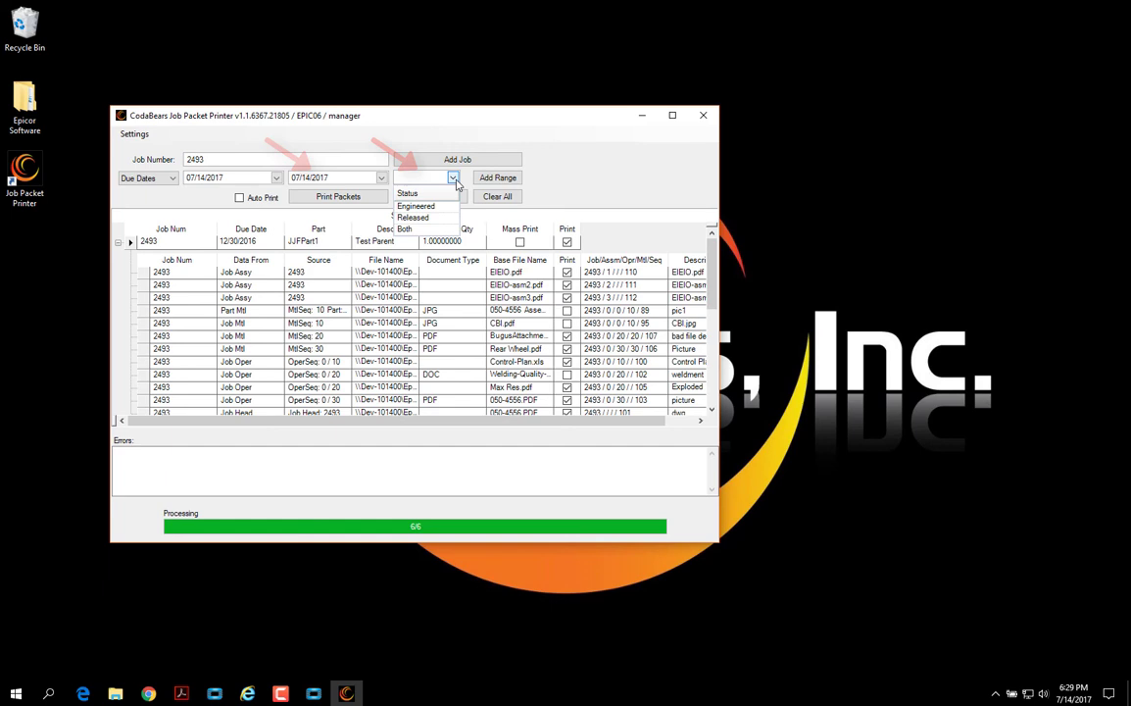
click(454, 181)
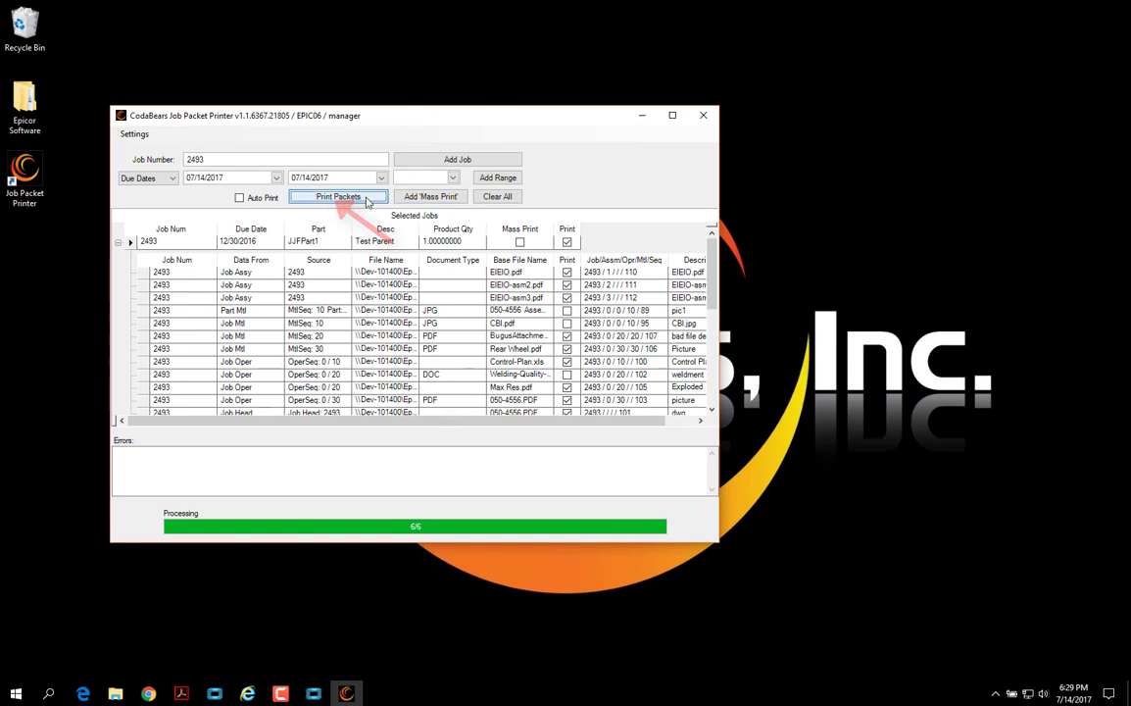
Step: Generate the job packet PDF and scroll from the Job Traveler through the attachments
click(367, 201)
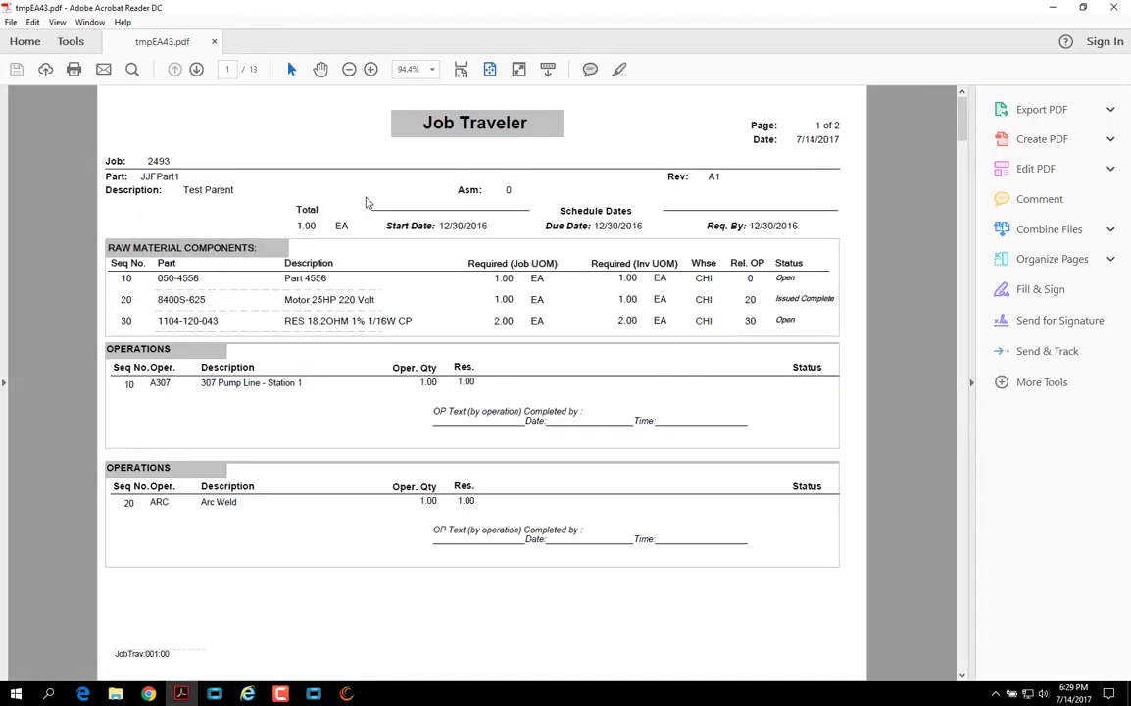
scroll(366, 201, down, 2)
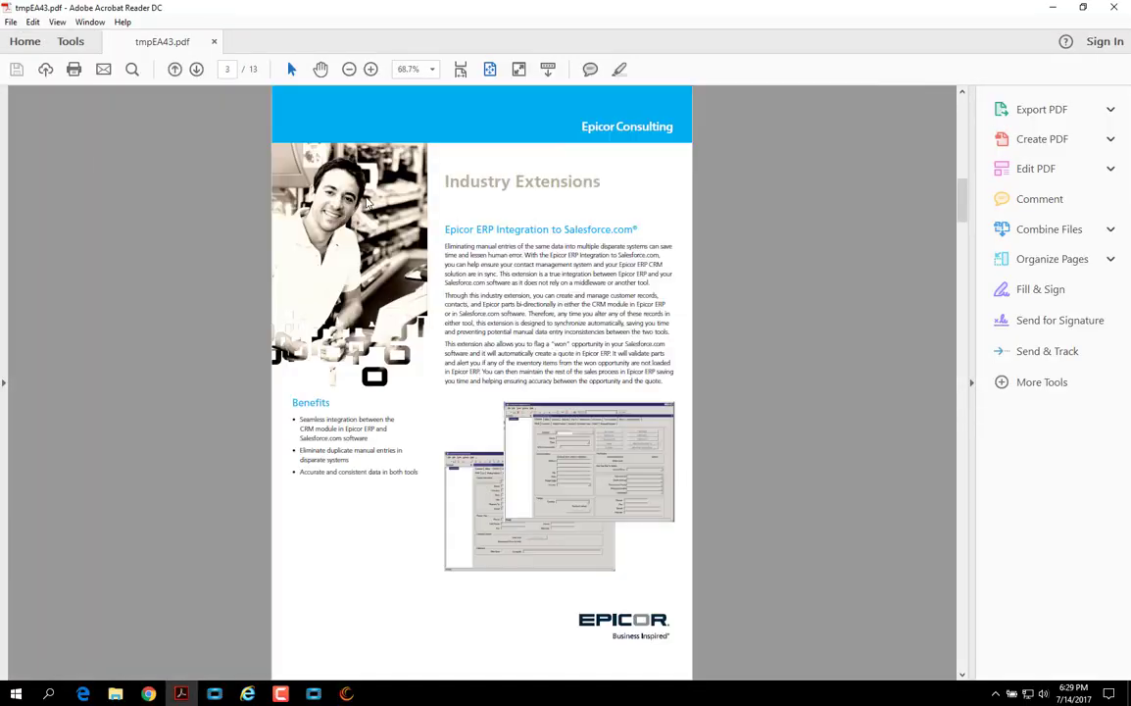
scroll(368, 201, down, 3)
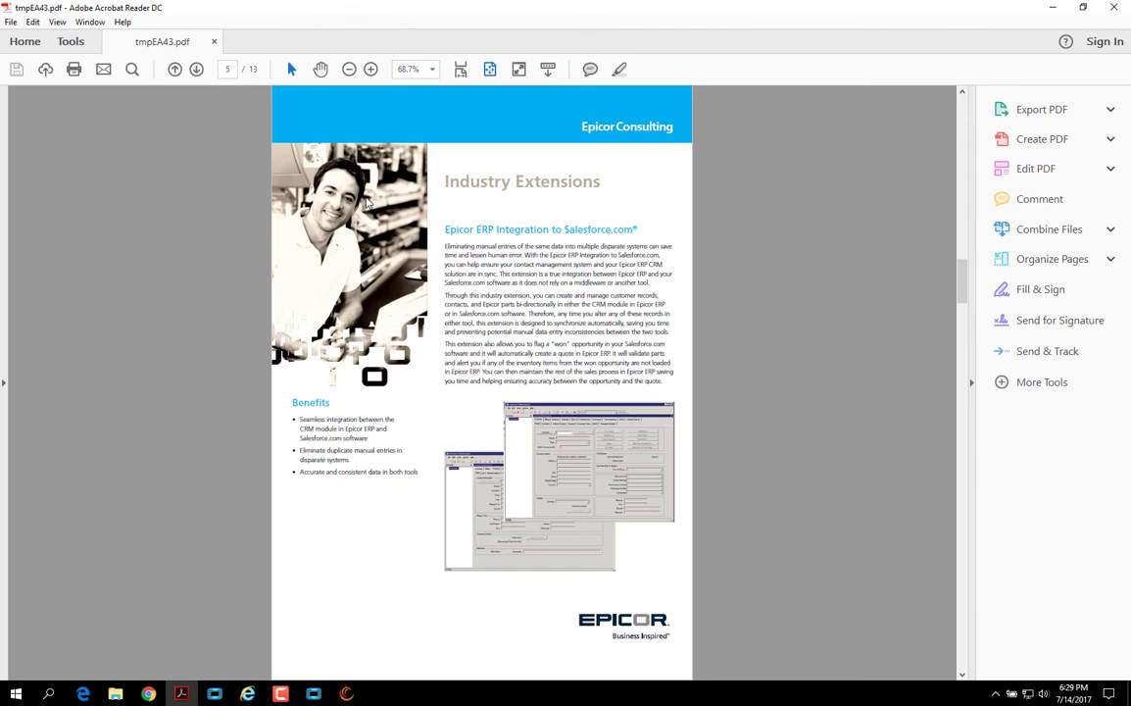
scroll(367, 201, down, 2)
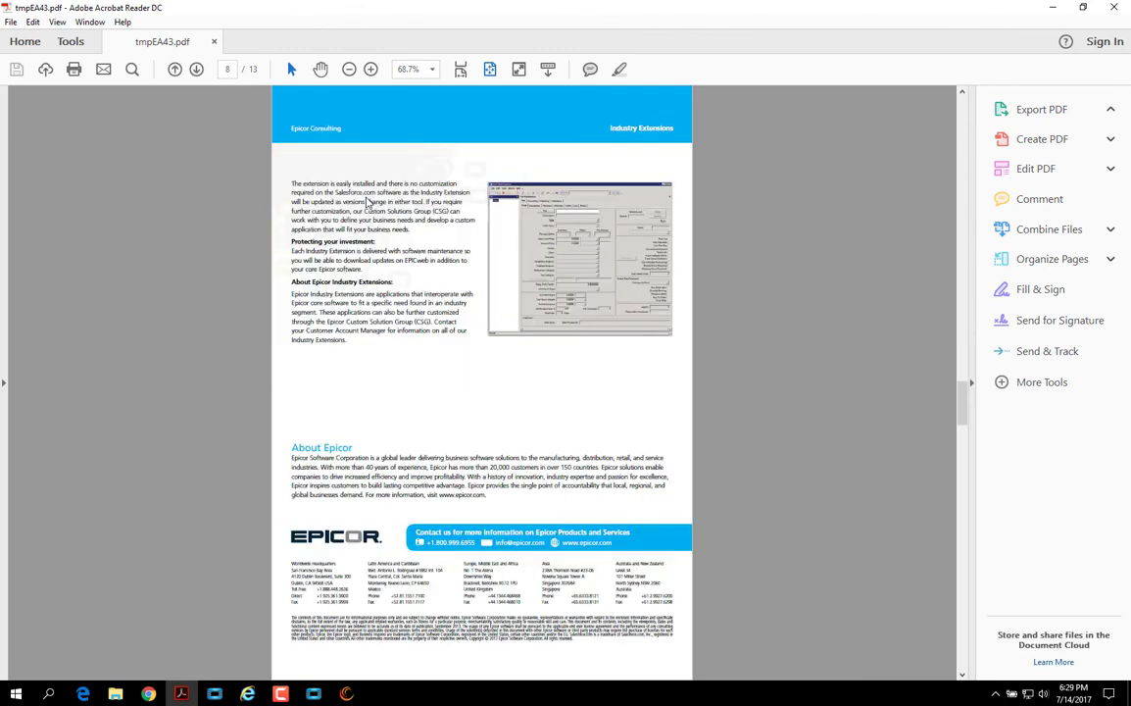
scroll(366, 201, down, 3)
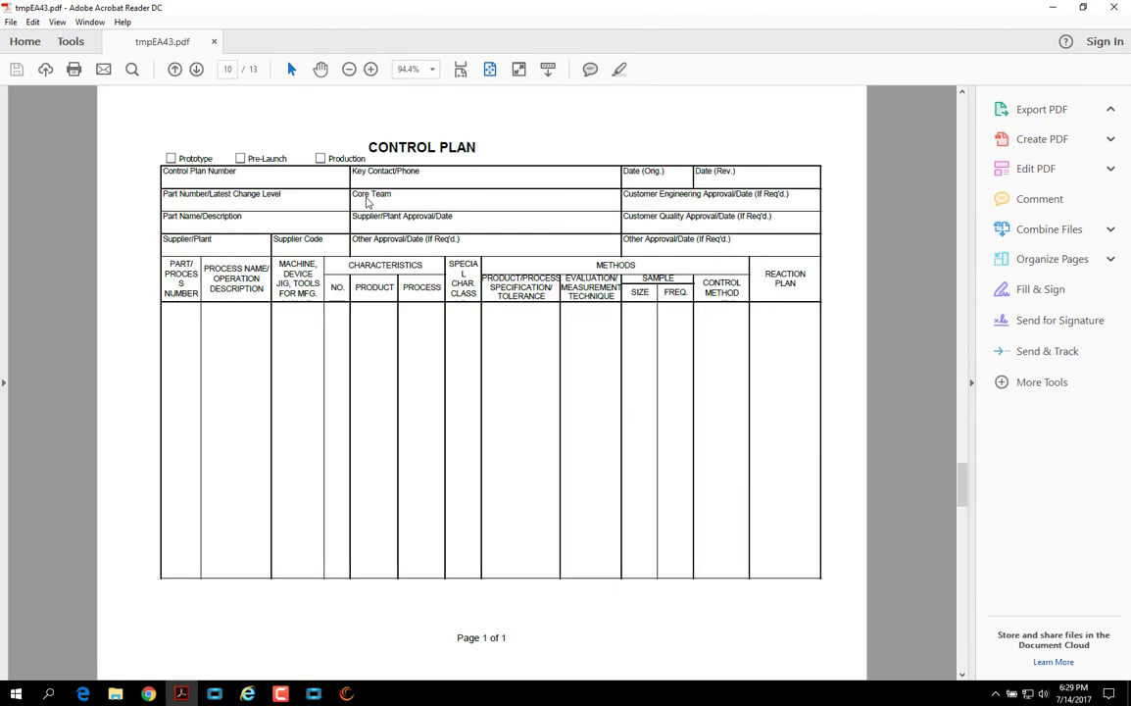